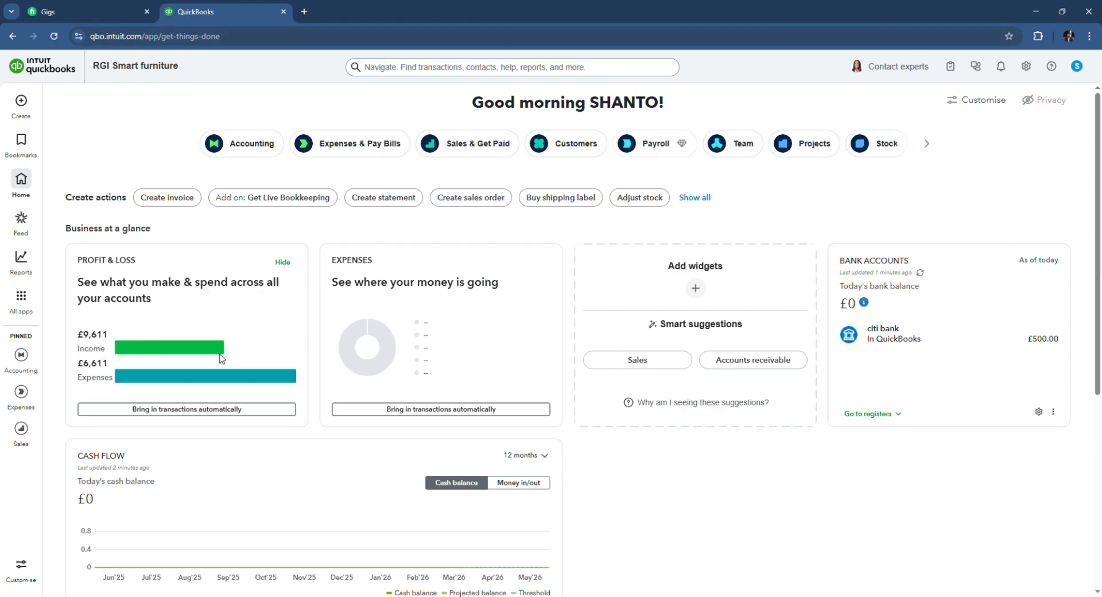
- Open the products and services list from the sales area and start adding a new stock item
mouse_move(27, 436)
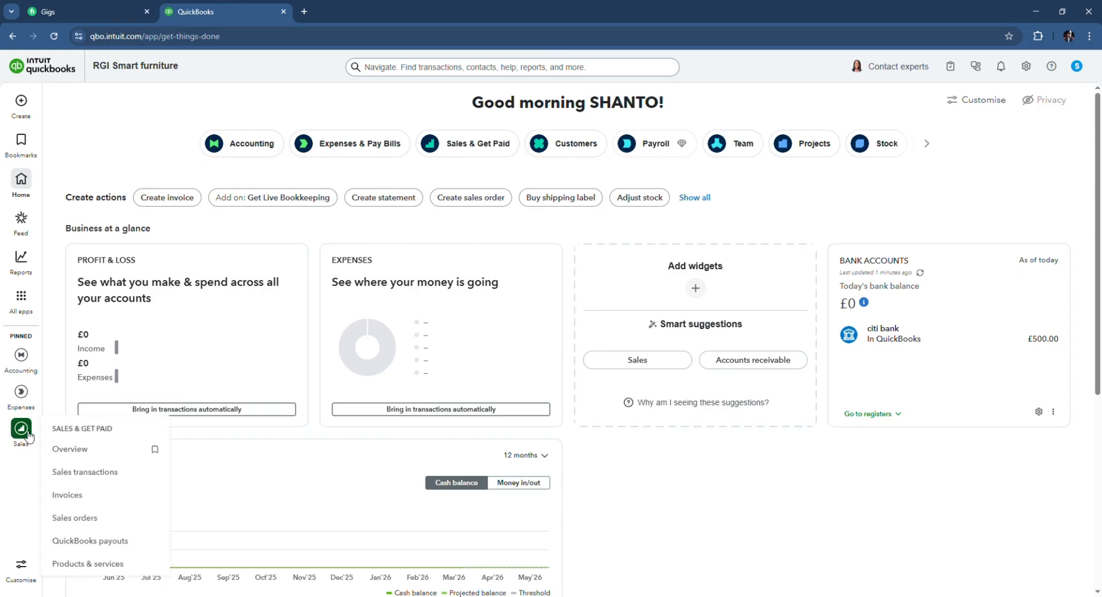
left_click(22, 430)
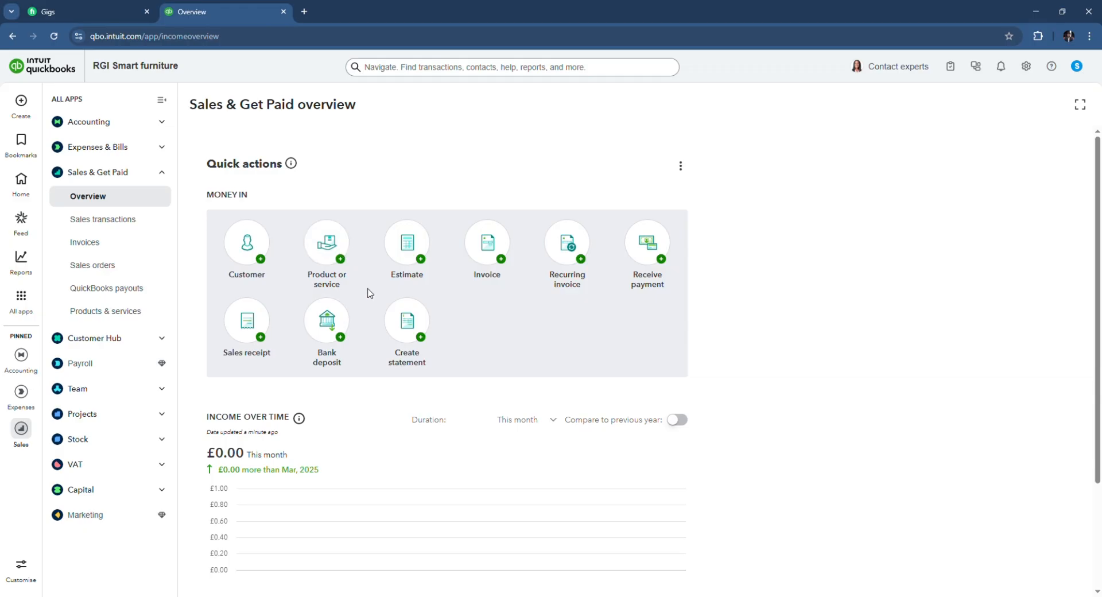
left_click(335, 263)
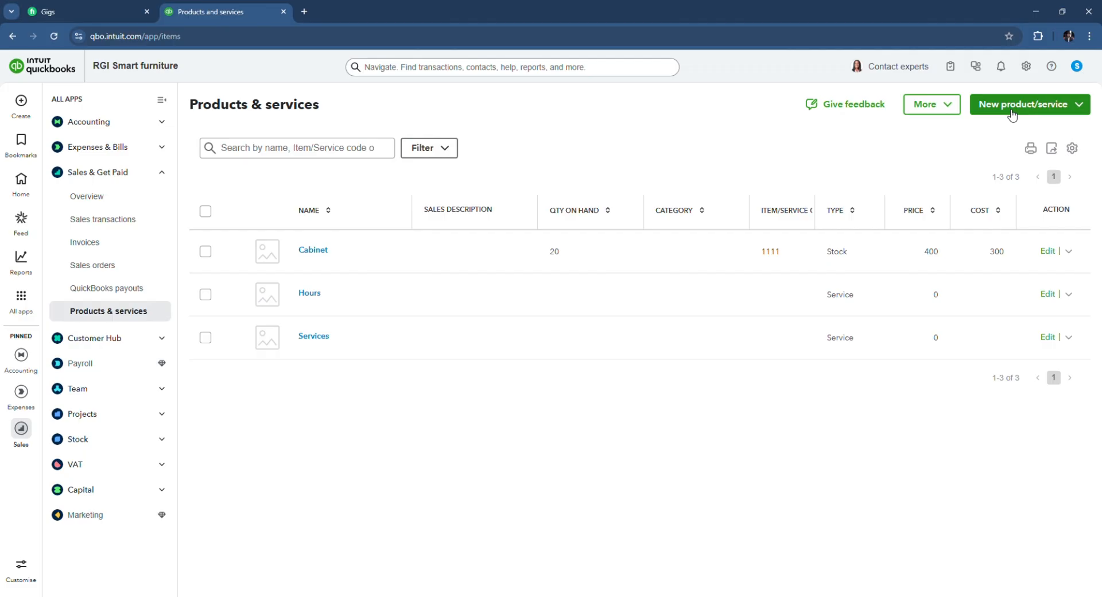
left_click(1085, 108)
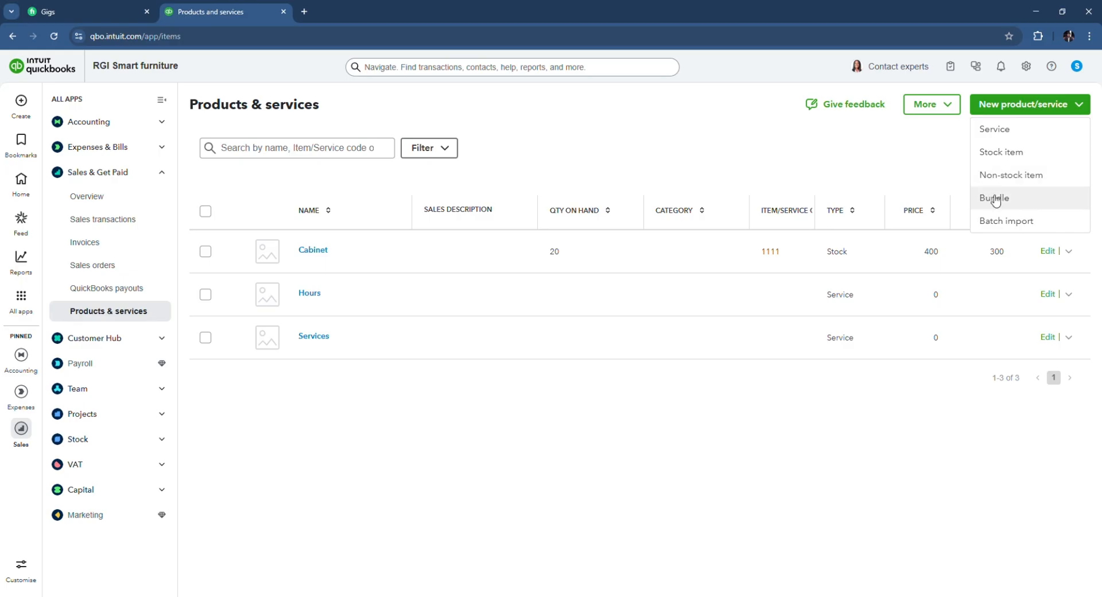
left_click(999, 161)
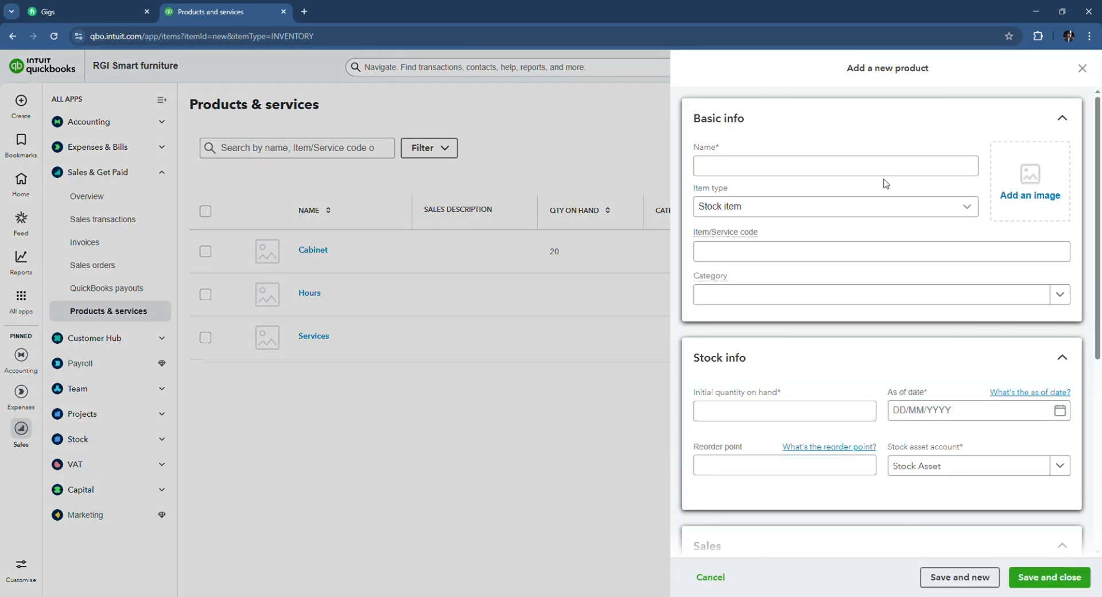
- Name the new stock item Dinigset and enter 1112 as its item/service code
left_click(878, 179)
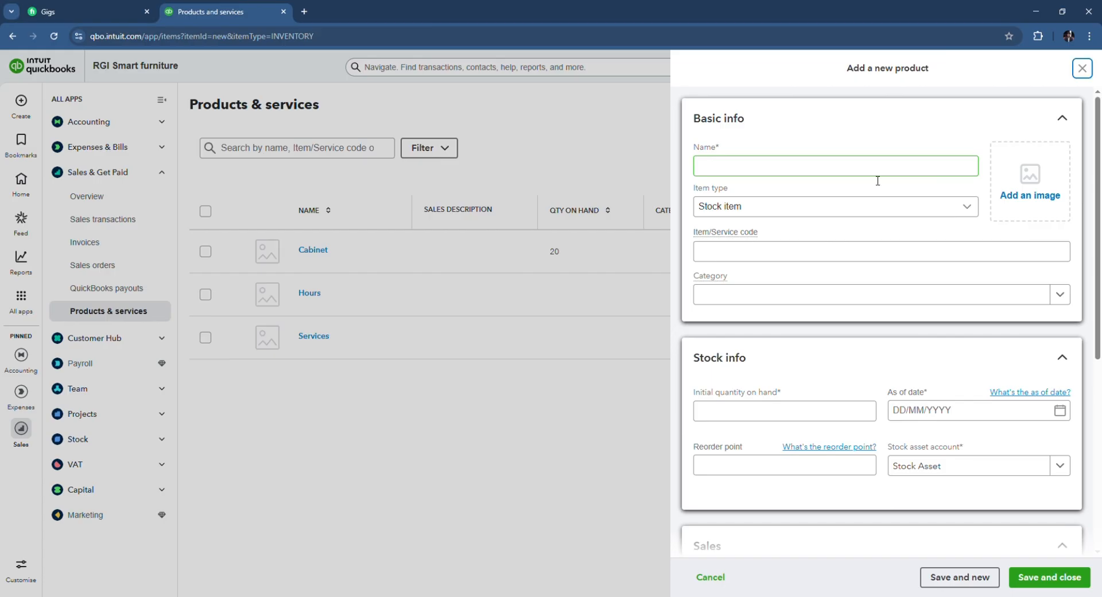
left_click(847, 171)
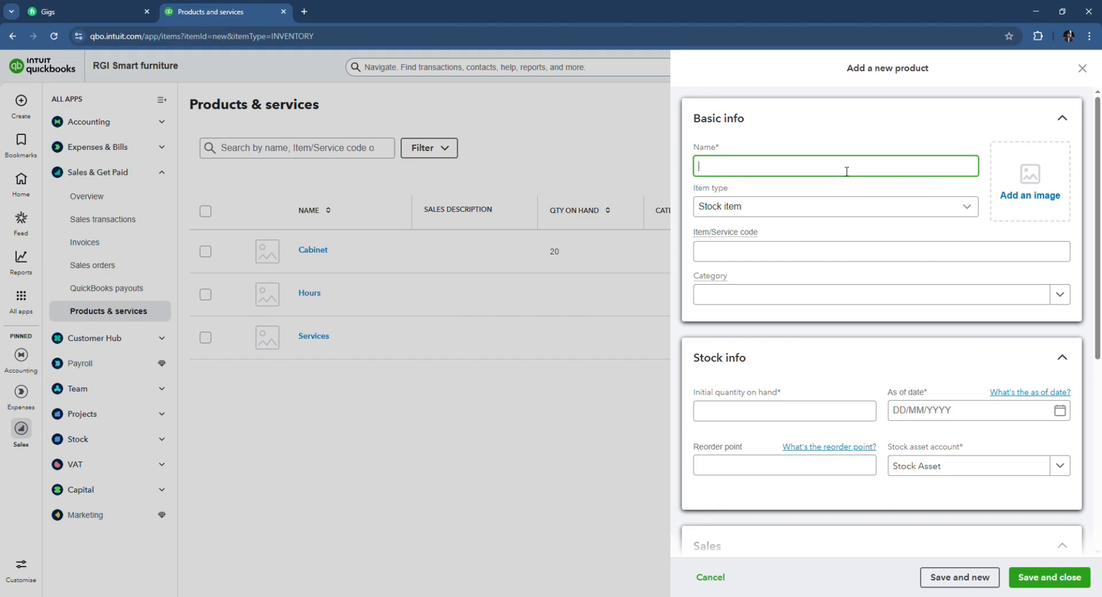
type("Dinigset")
left_click(966, 210)
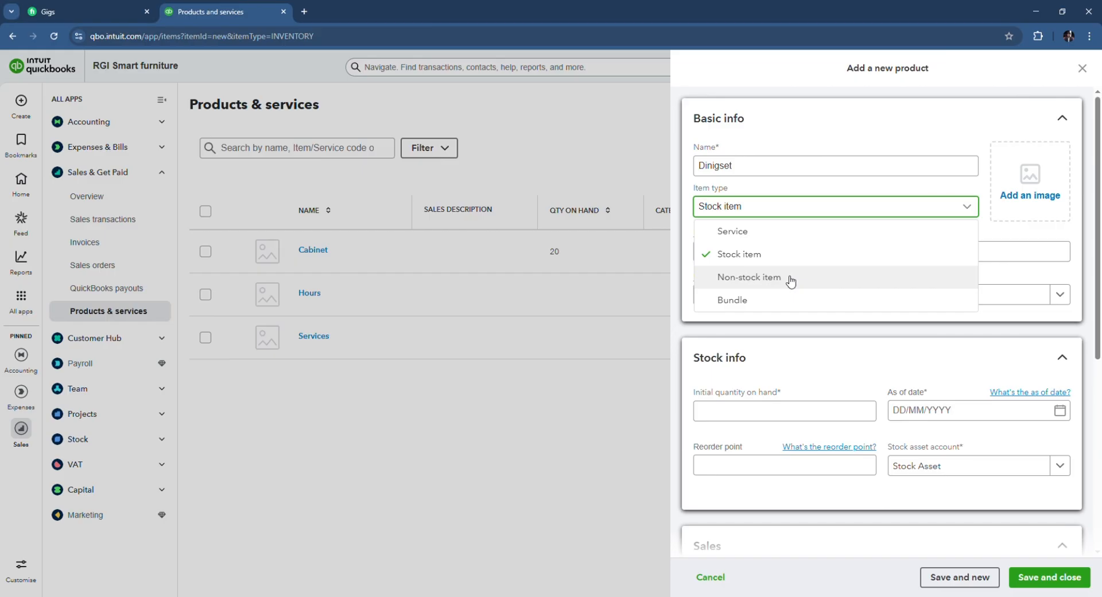
left_click(749, 339)
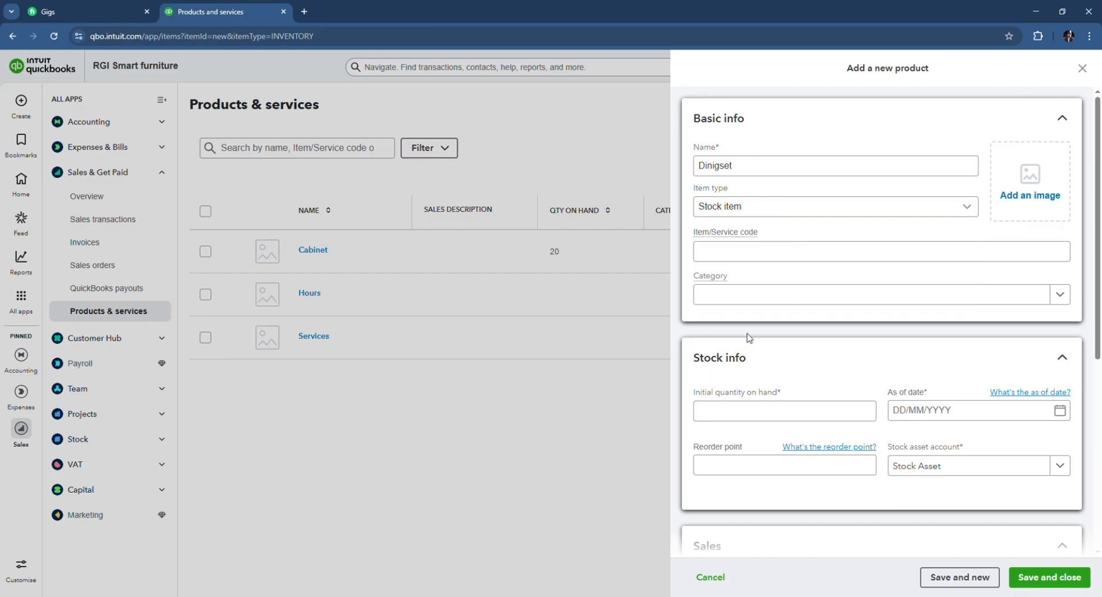
left_click(848, 253)
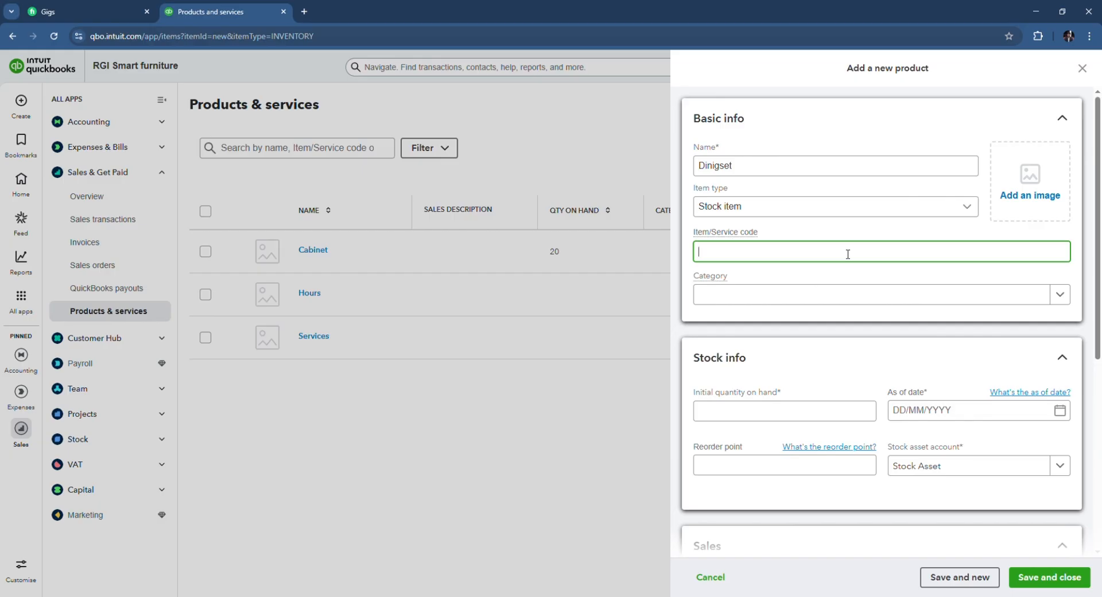
type("1112")
left_click(789, 296)
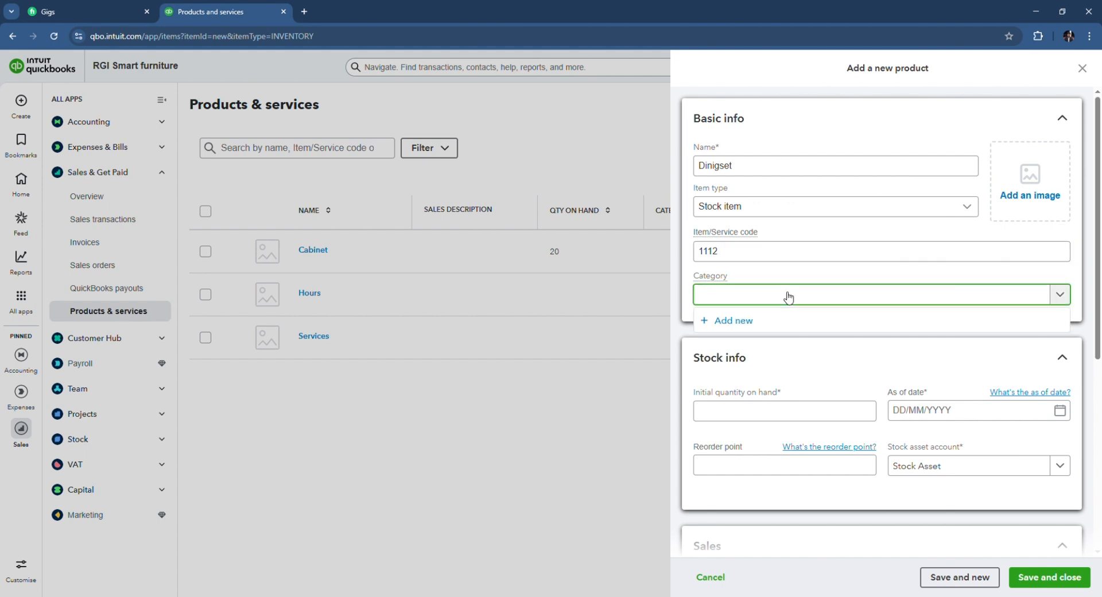
left_click(686, 333)
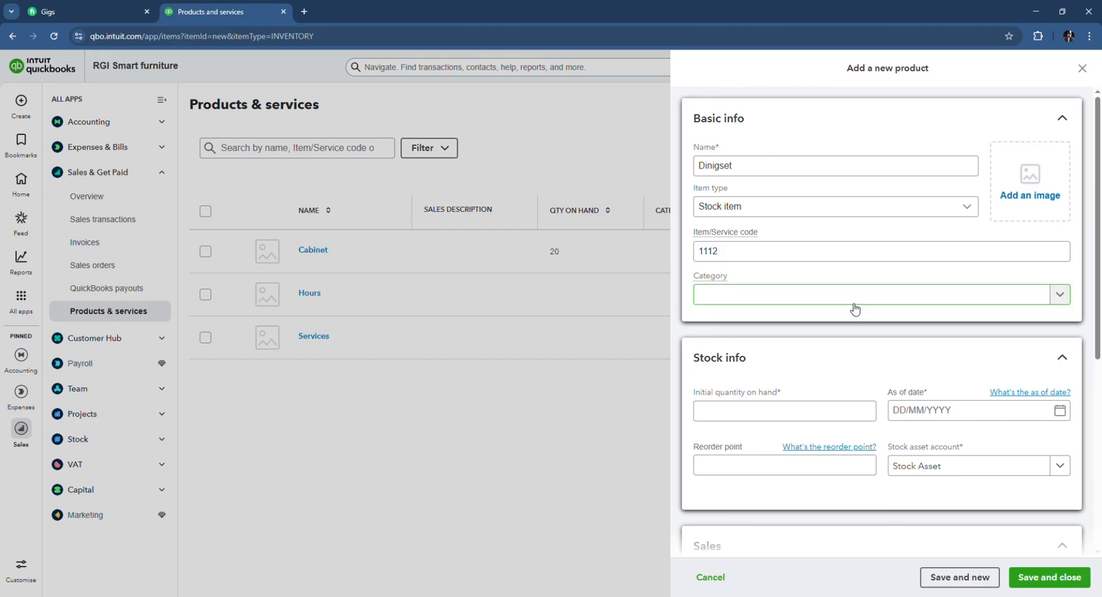
- Set the item's initial quantity on hand to 10 with an as-of date of 15/12/2025
scroll(798, 359, "down", 3)
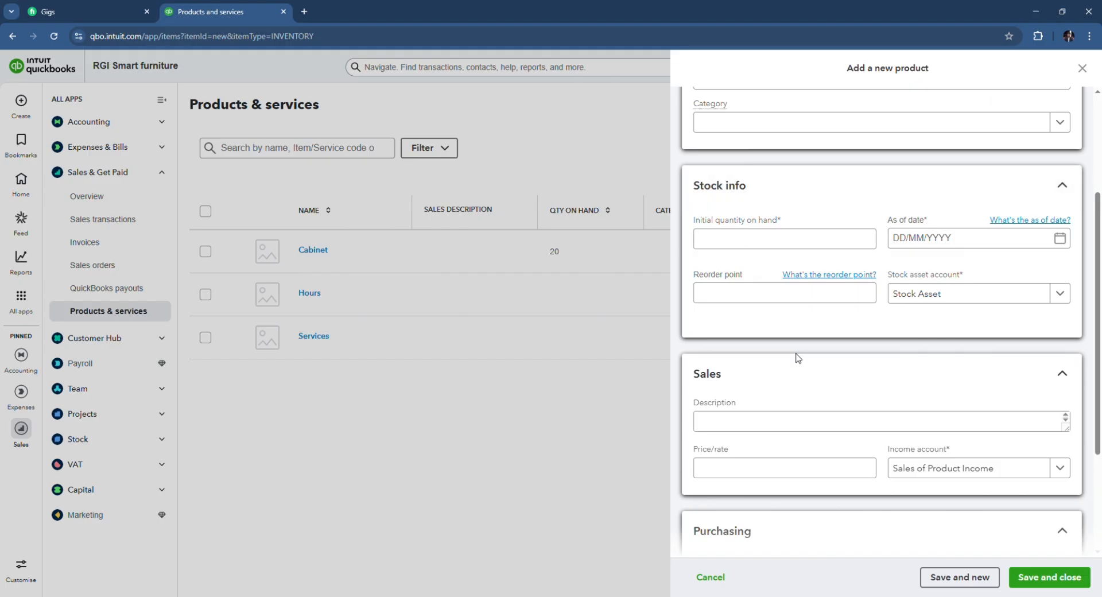
left_click(777, 247)
left_click(778, 244)
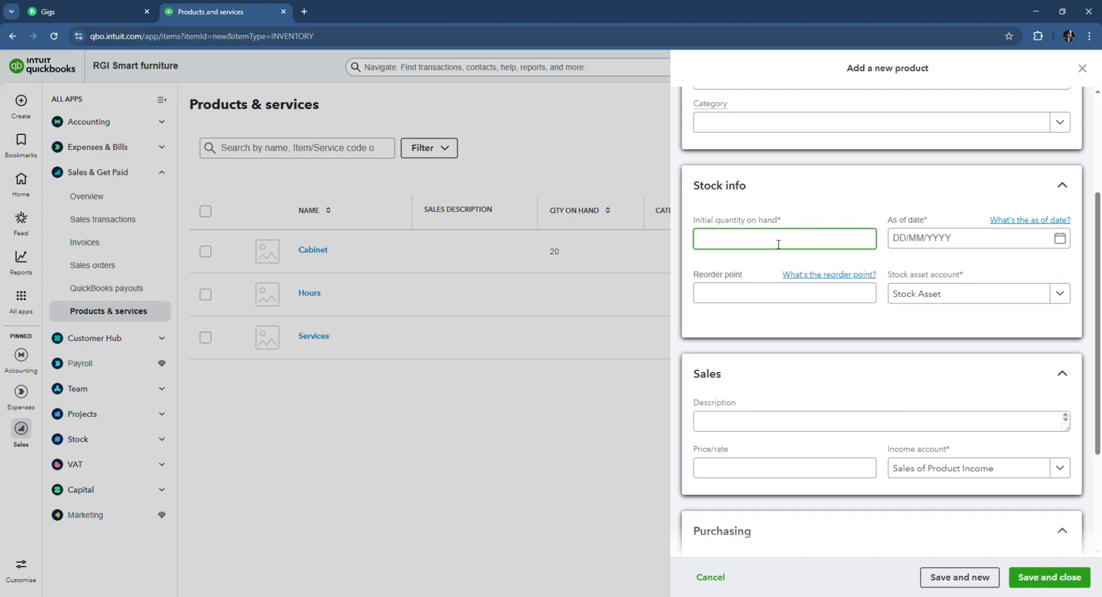
type("10")
left_click(951, 242)
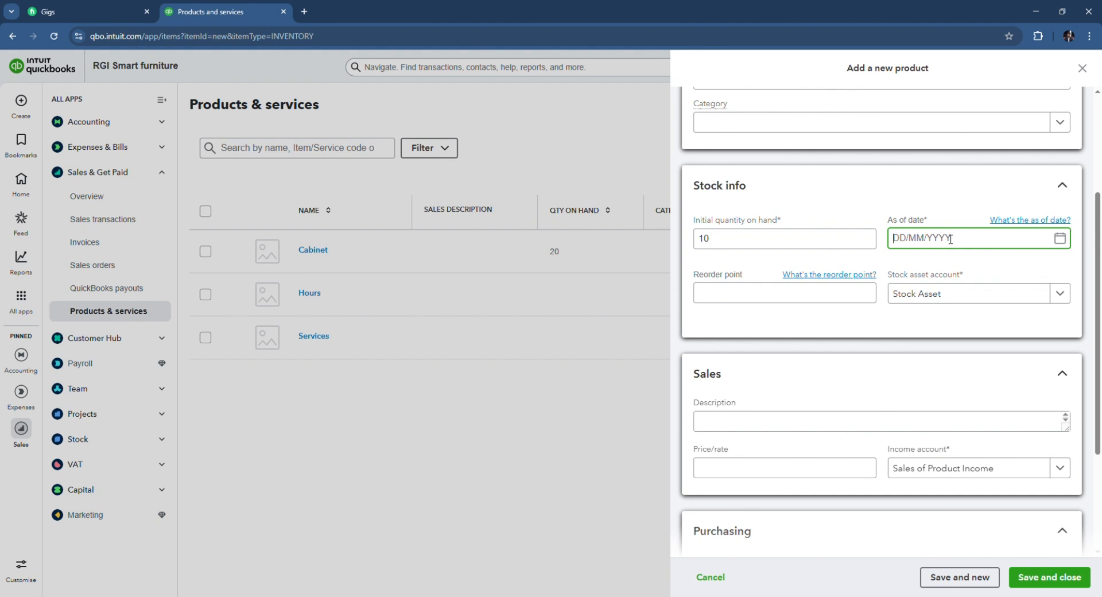
type("15/12")
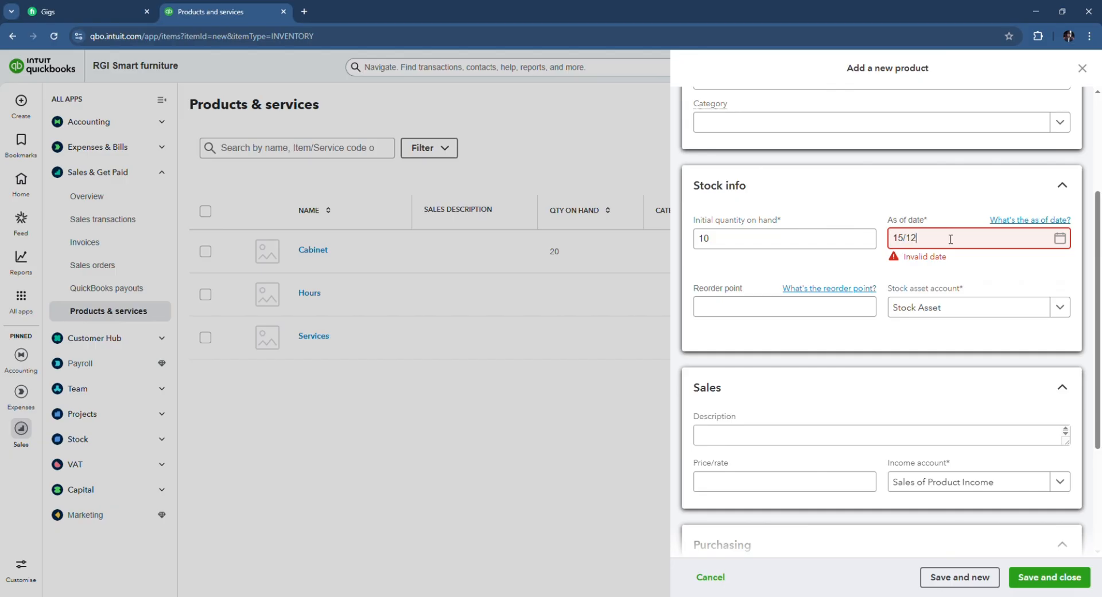
type("/2025")
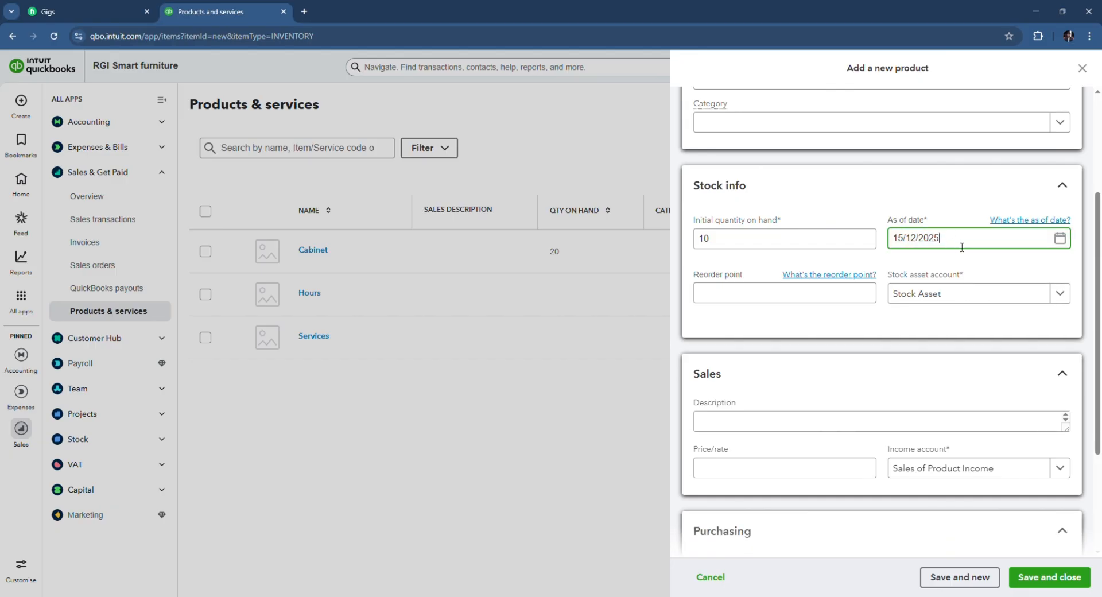
left_click(1062, 241)
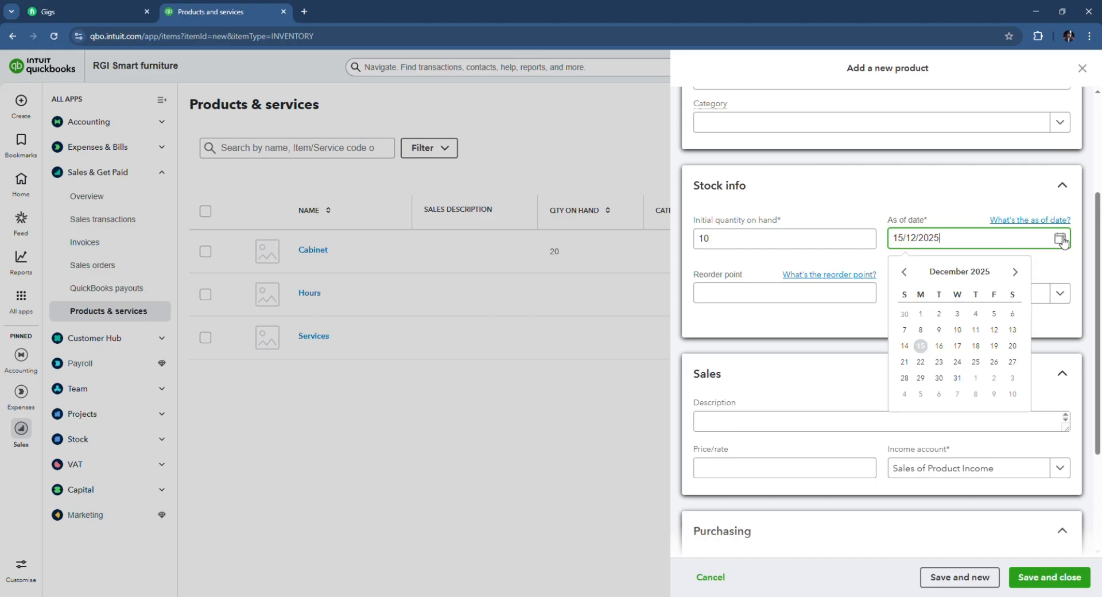
left_click(978, 194)
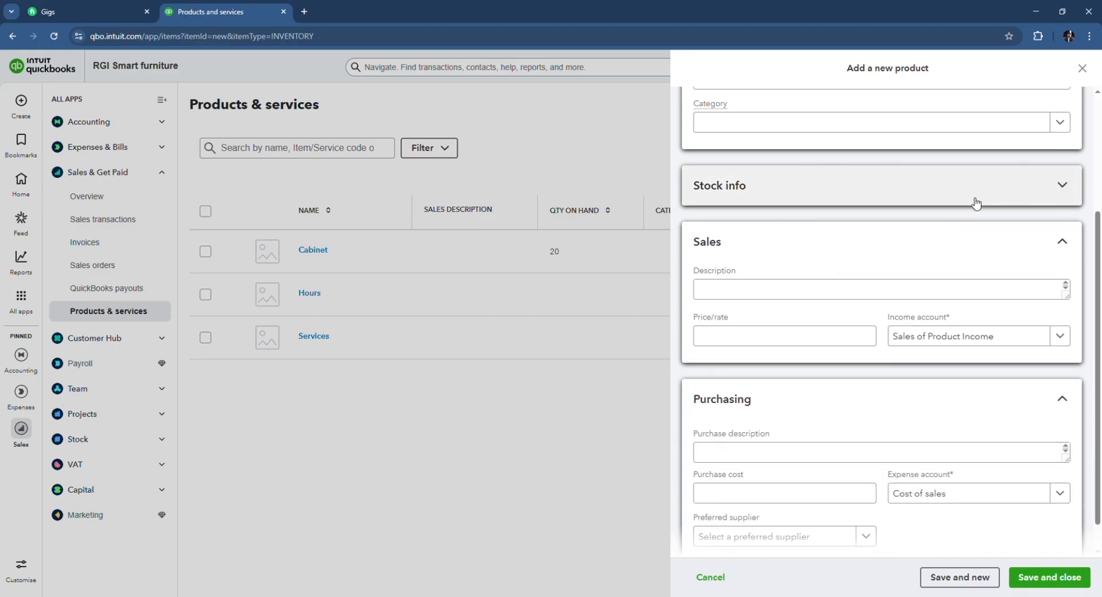
scroll(947, 229, "up", 3)
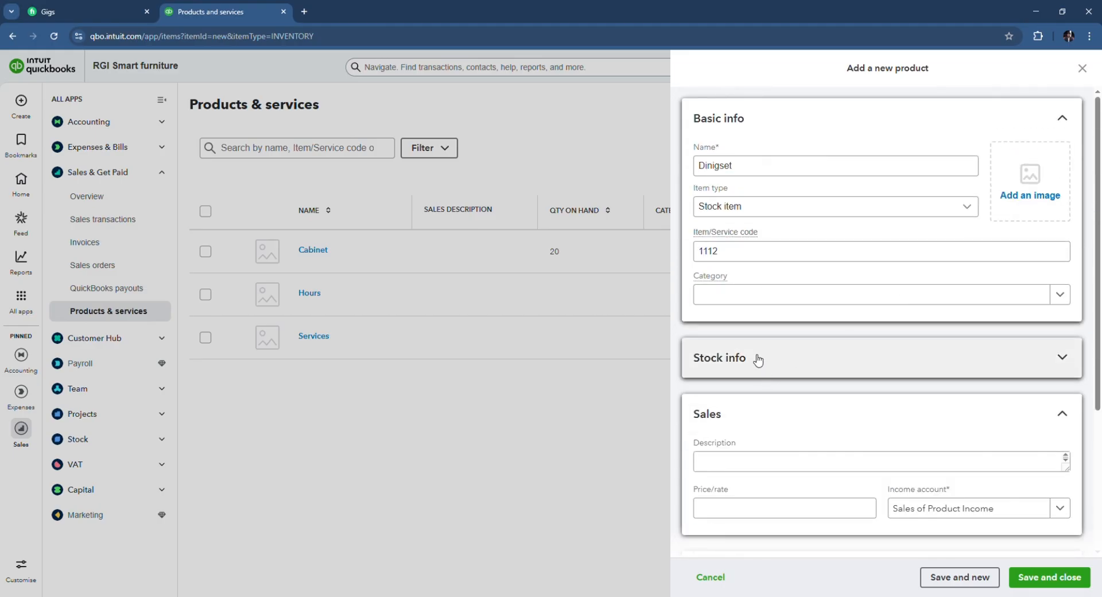
left_click(1063, 357)
- Set the item's reorder point to 2 in the stock info
scroll(918, 385, "down", 2)
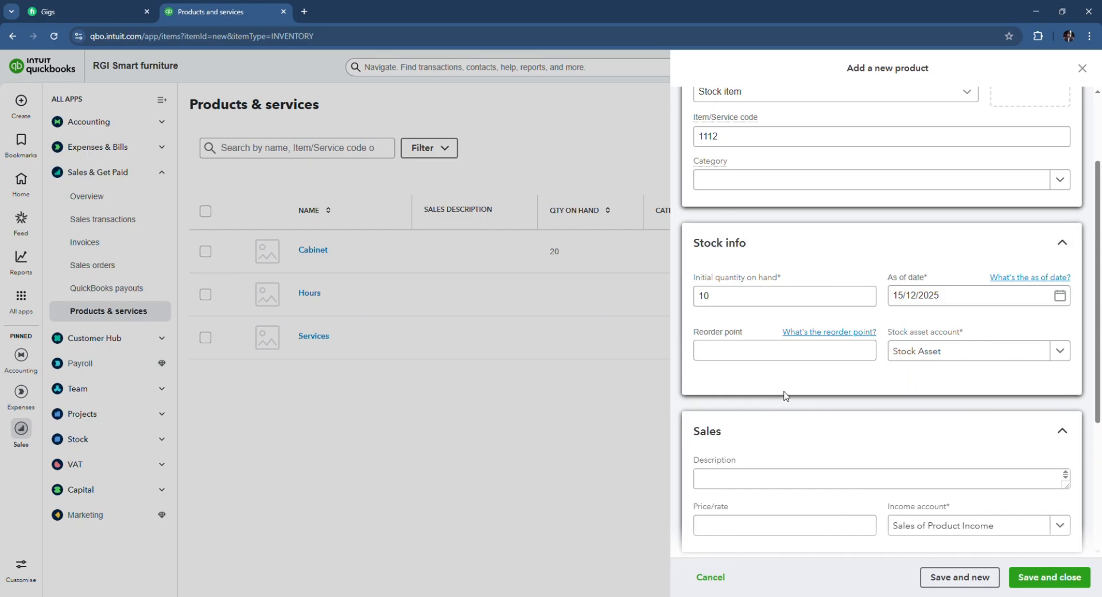
scroll(784, 395, "down", 3)
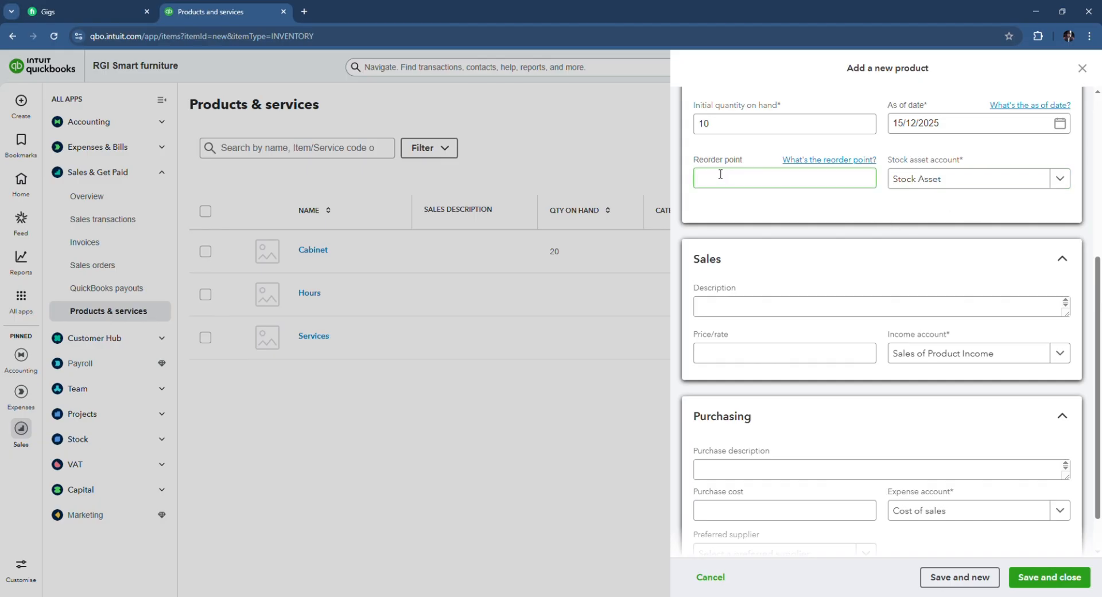
left_click(761, 185)
type("2")
- Set the item's sales price/rate to 600 and review the available income accounts
scroll(741, 253, "down", 1)
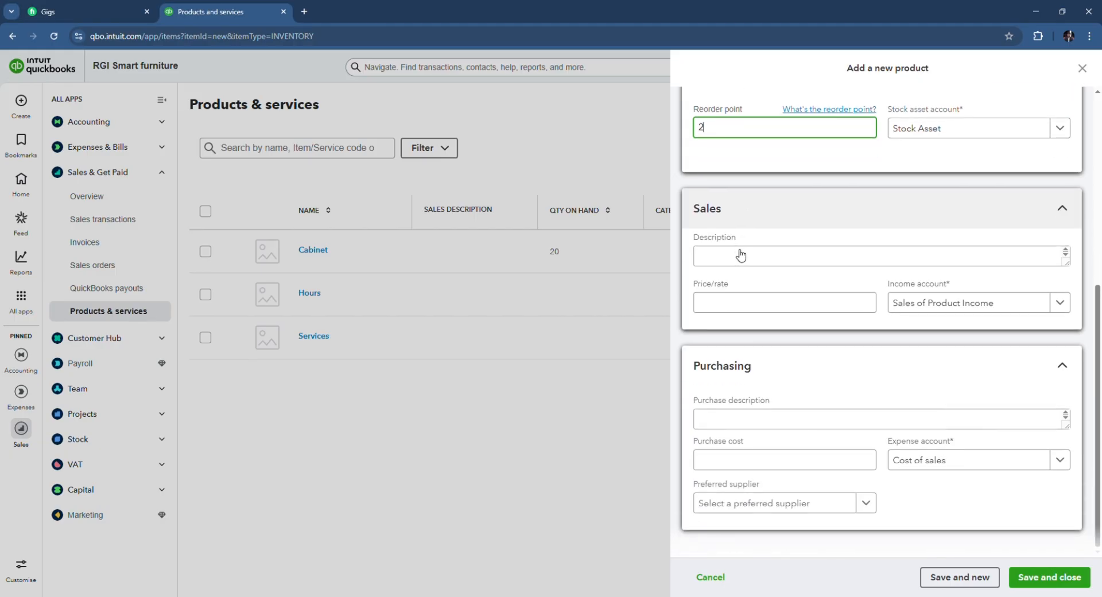
left_click(735, 260)
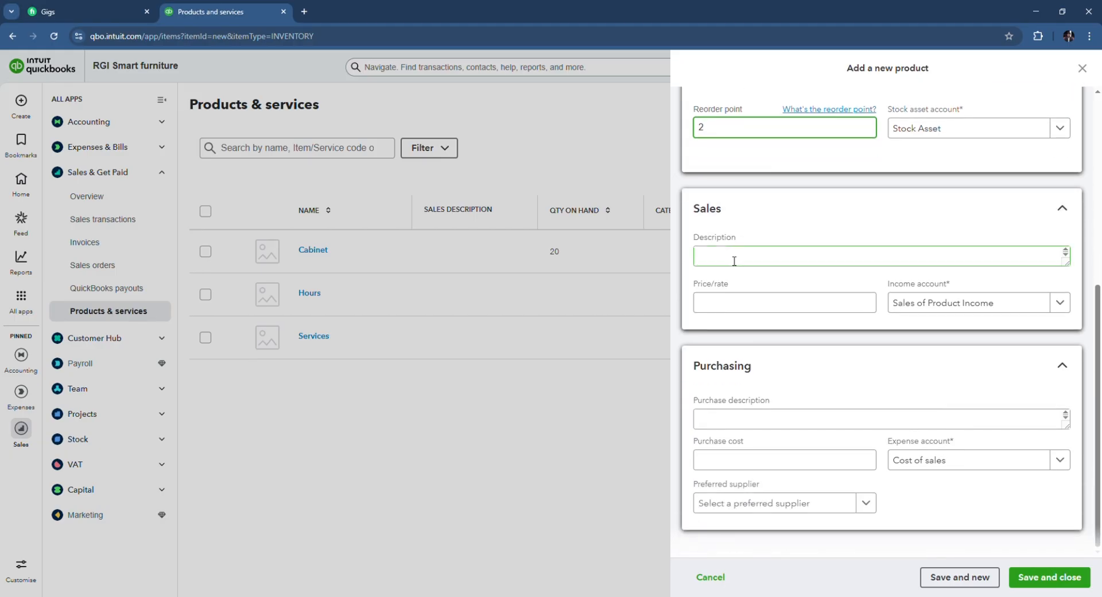
scroll(734, 261, "up", 2)
scroll(731, 260, "down", 2)
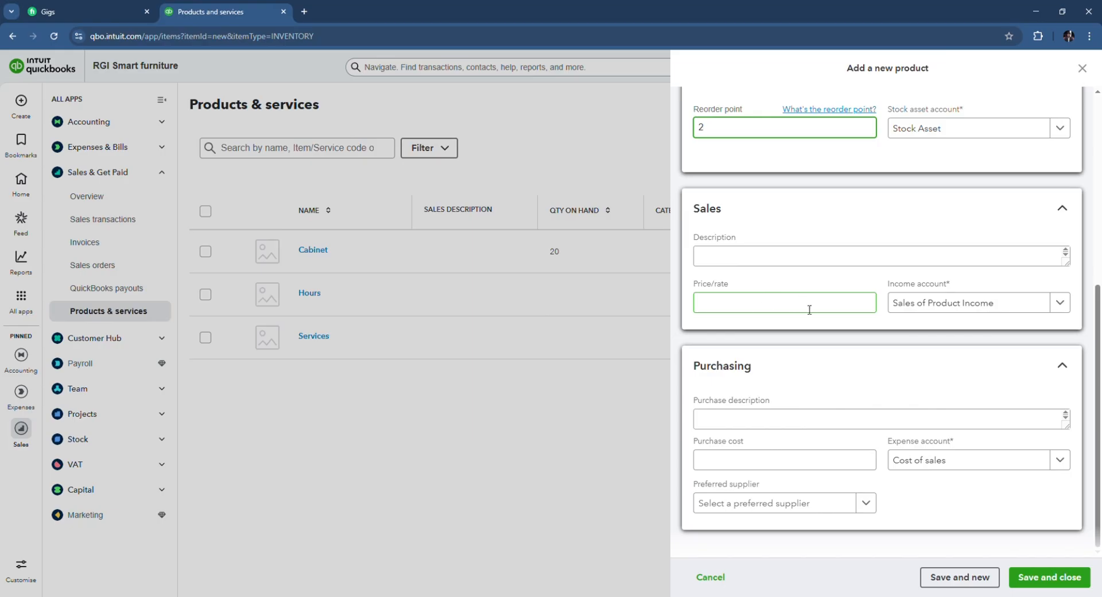
left_click(788, 307)
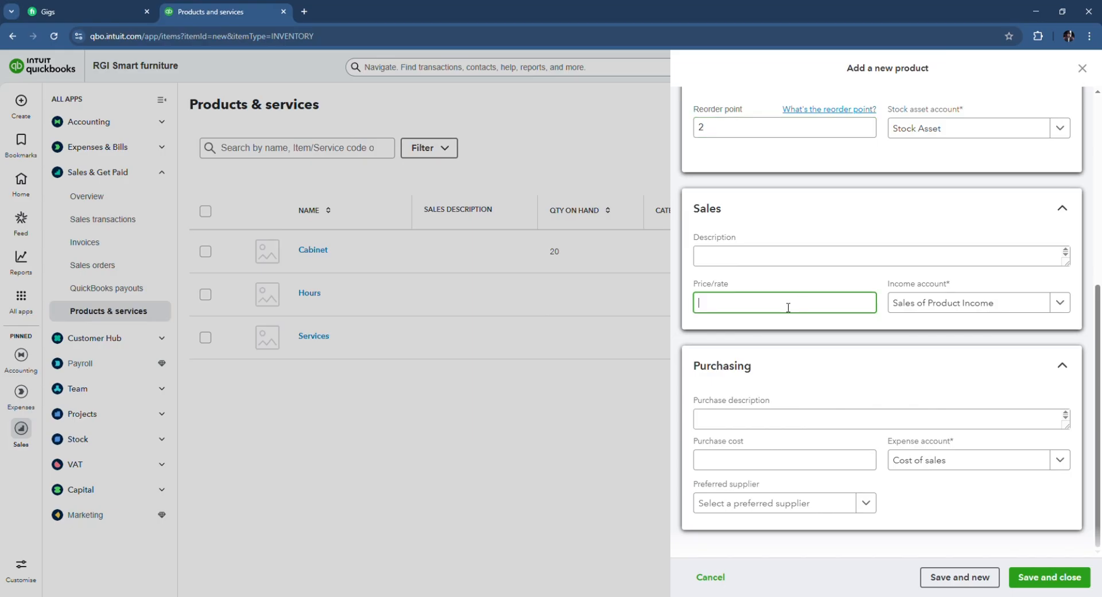
type("600")
left_click(770, 258)
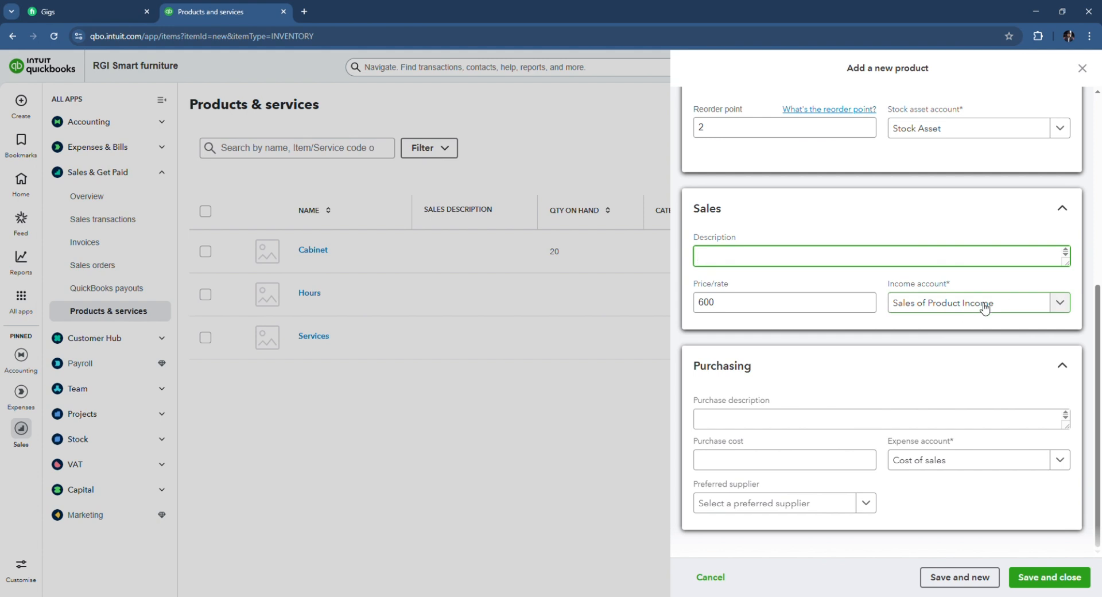
left_click(1061, 307)
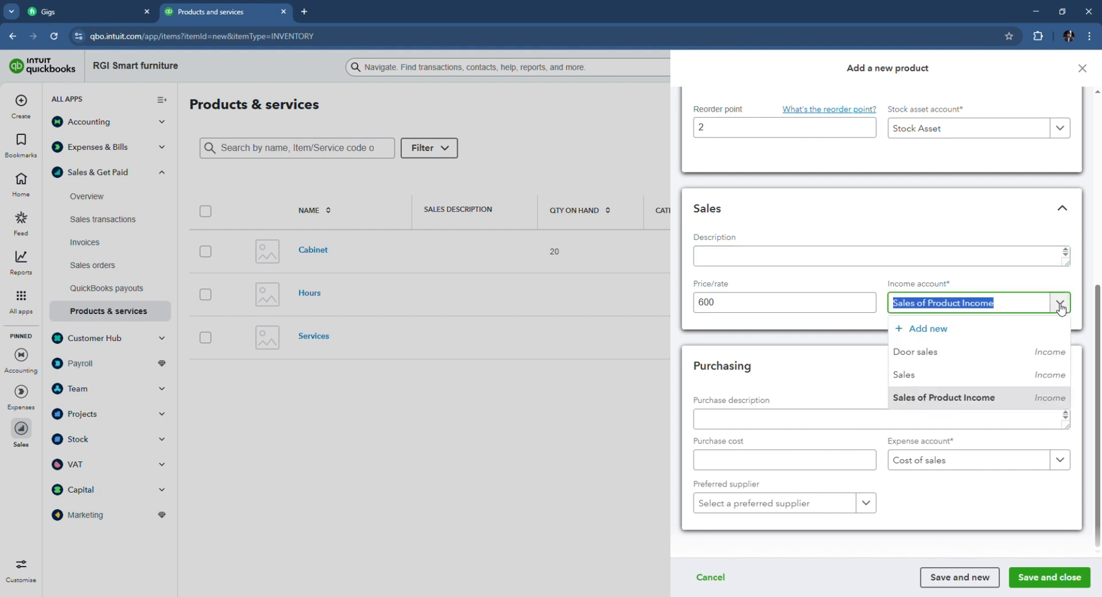
left_click(768, 326)
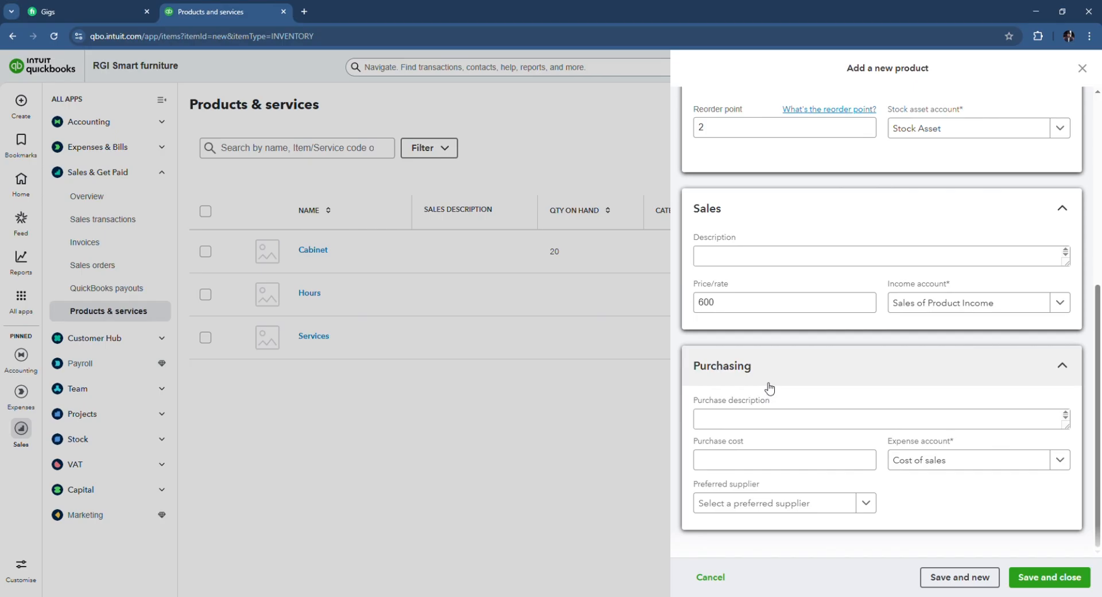
left_click(756, 422)
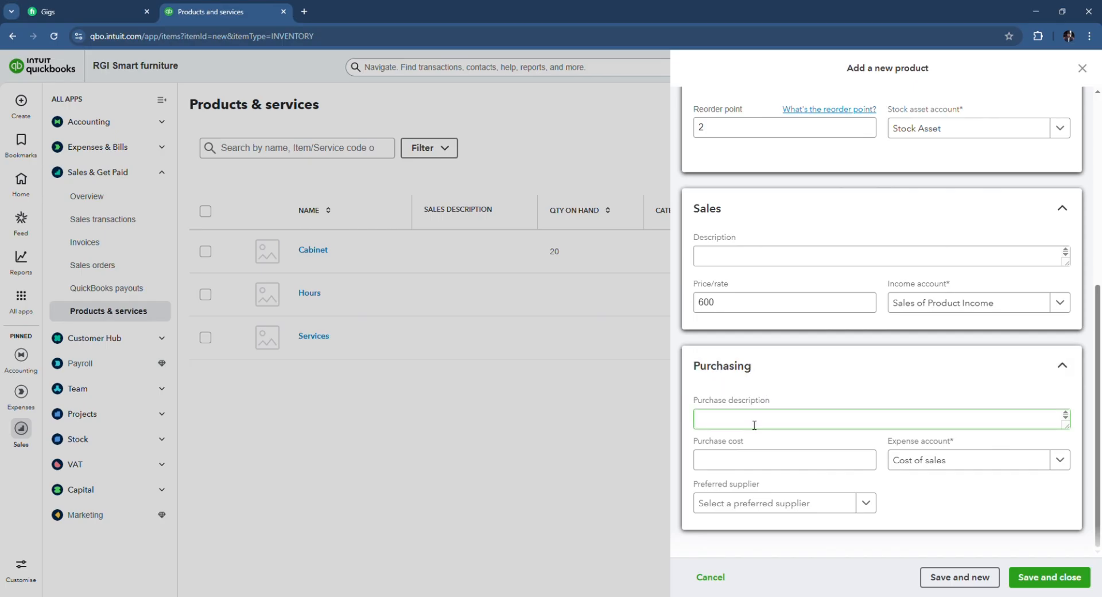
left_click(754, 425)
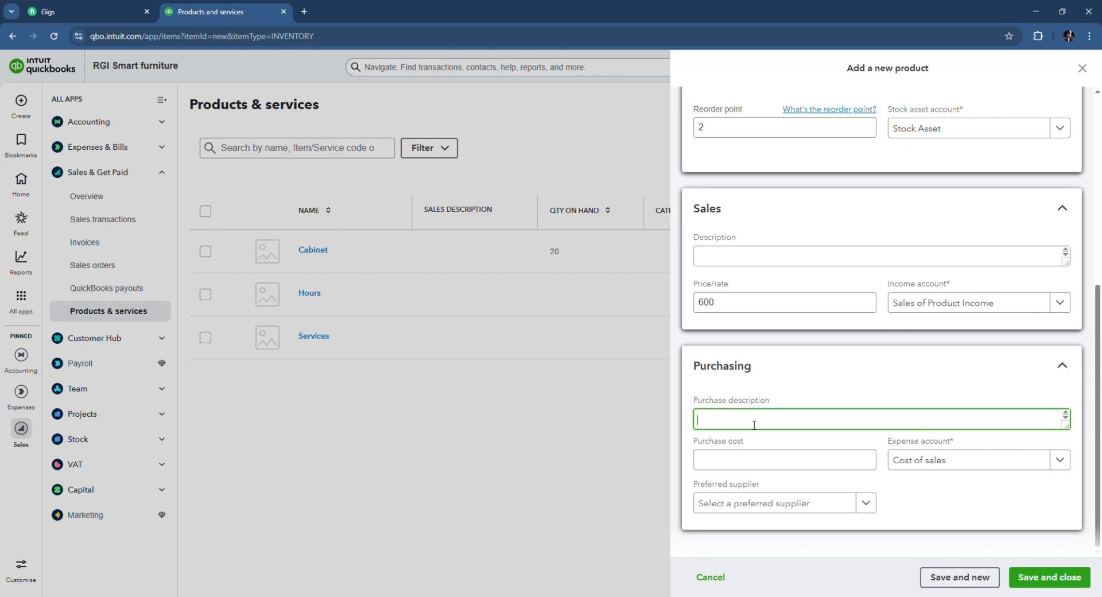
type("500")
left_click_drag(720, 425, 699, 420)
key("BackSpace")
- Set the item's purchase cost to 500 and review the available expense accounts
left_click(715, 460)
type("500")
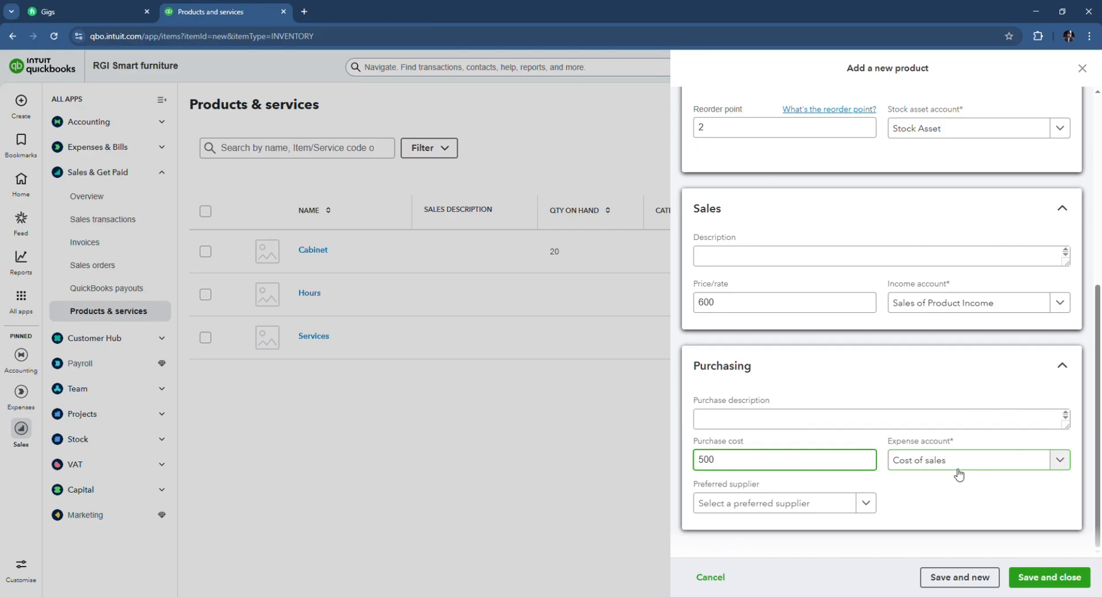
left_click(1060, 461)
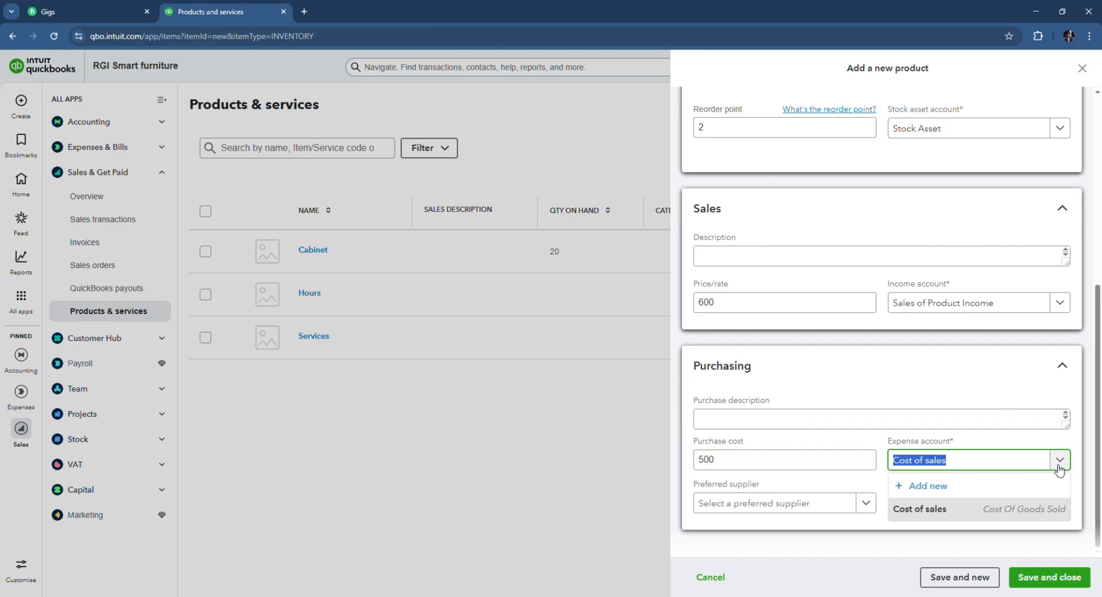
left_click(880, 368)
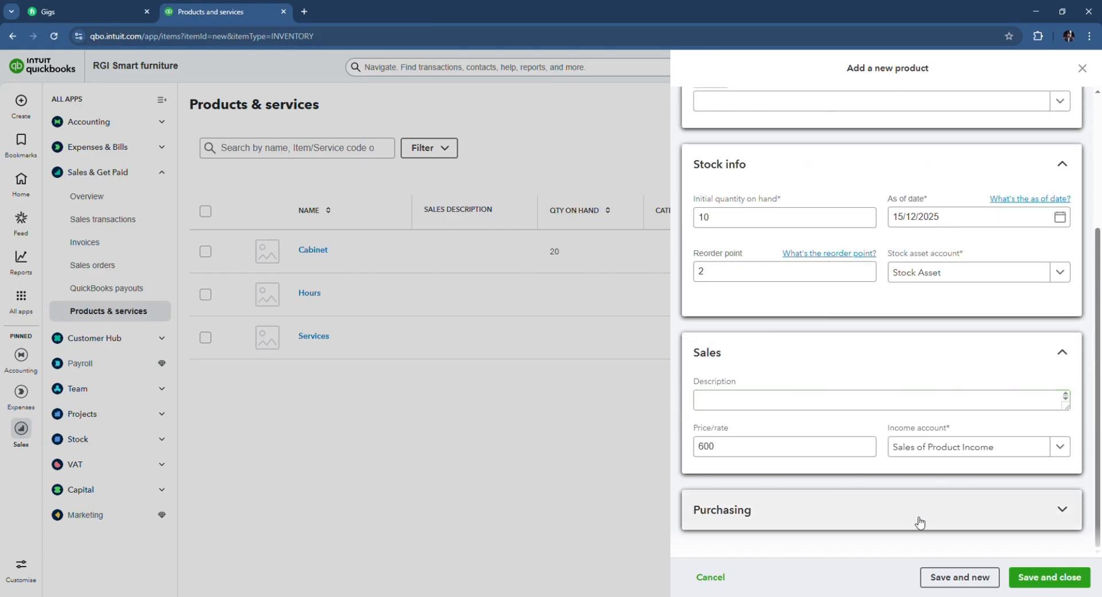
left_click(953, 519)
scroll(953, 519, "down", 3)
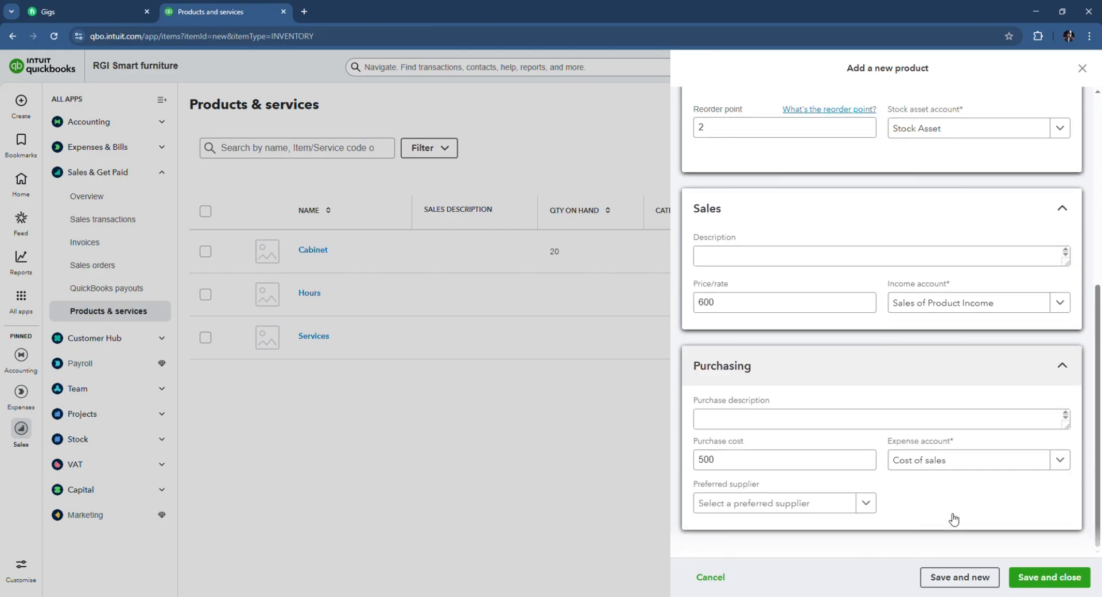
- Save the new Dinigset stock item and close its form
left_click(1053, 579)
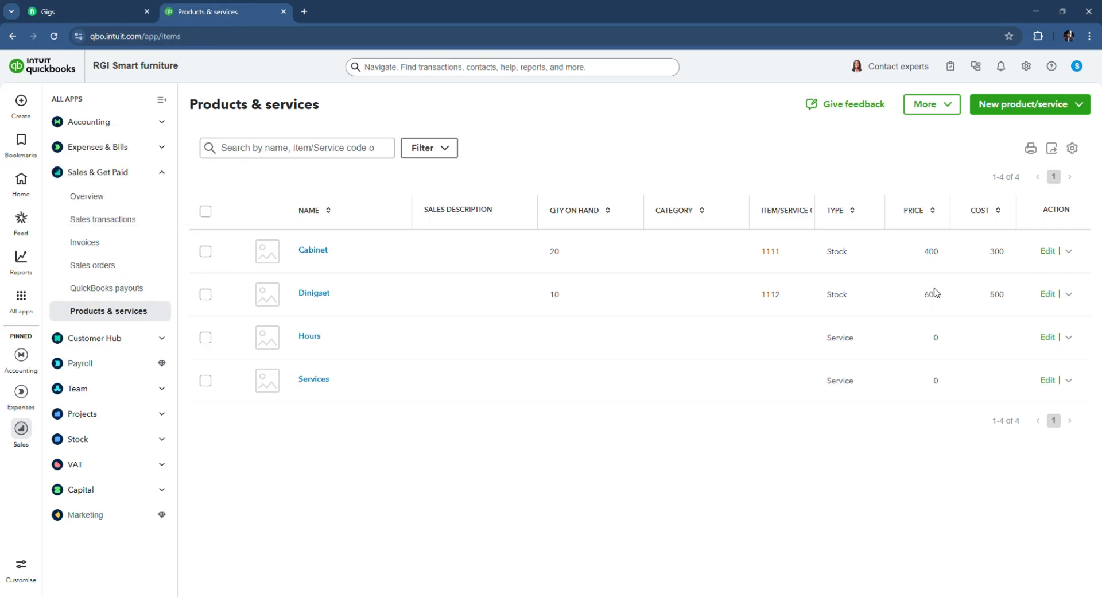
- Open the Dinigset item for editing, review its basic, stock, sales and purchasing details, and close it without changes
left_click(1072, 296)
left_click(1056, 296)
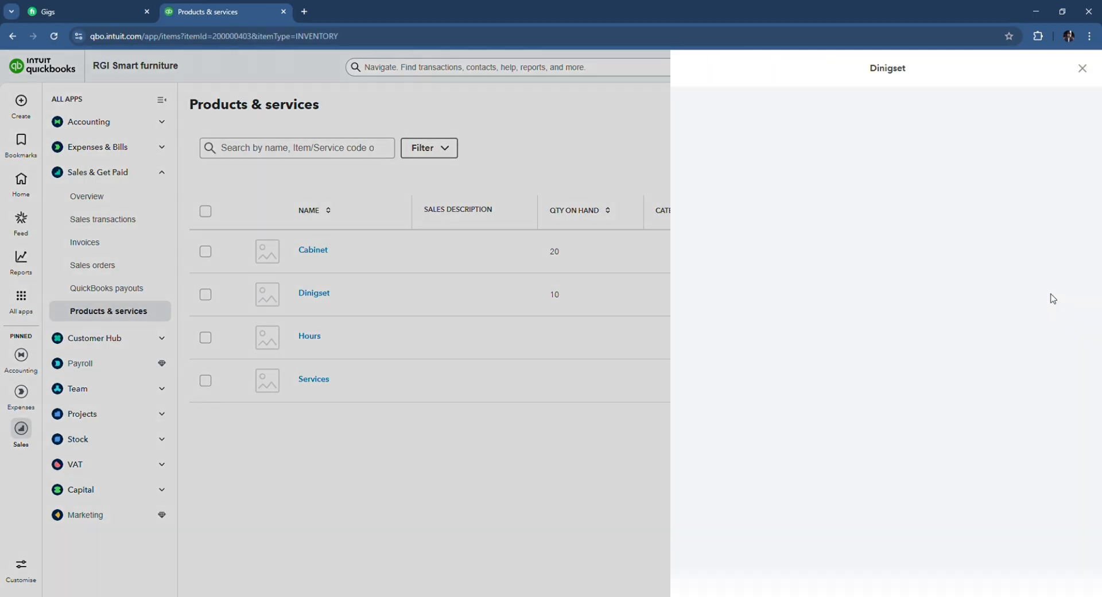
scroll(982, 295, "down", 6)
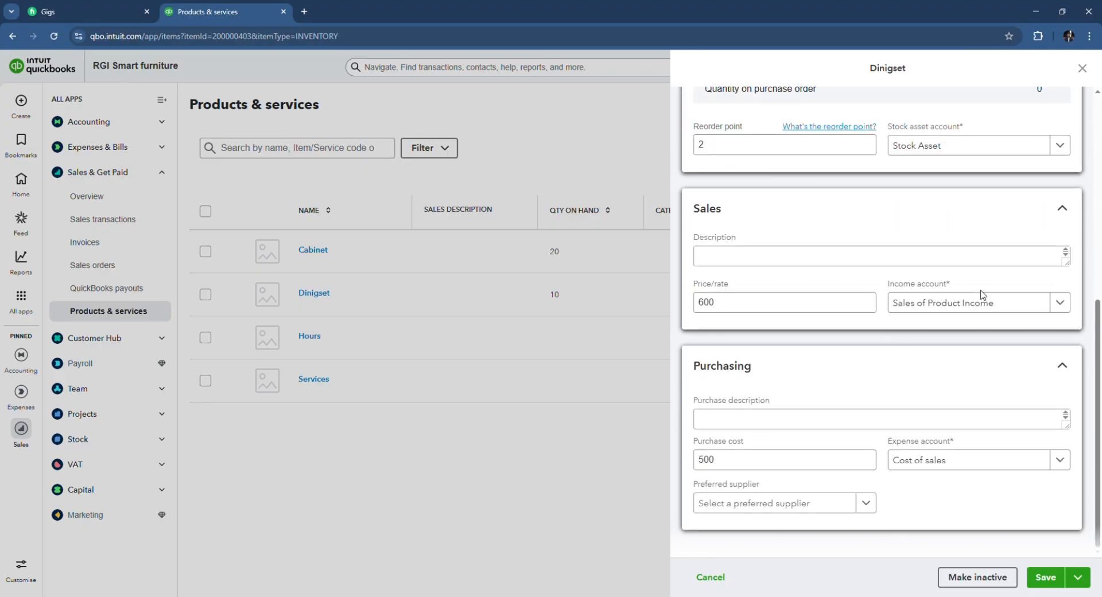
scroll(982, 294, "up", 6)
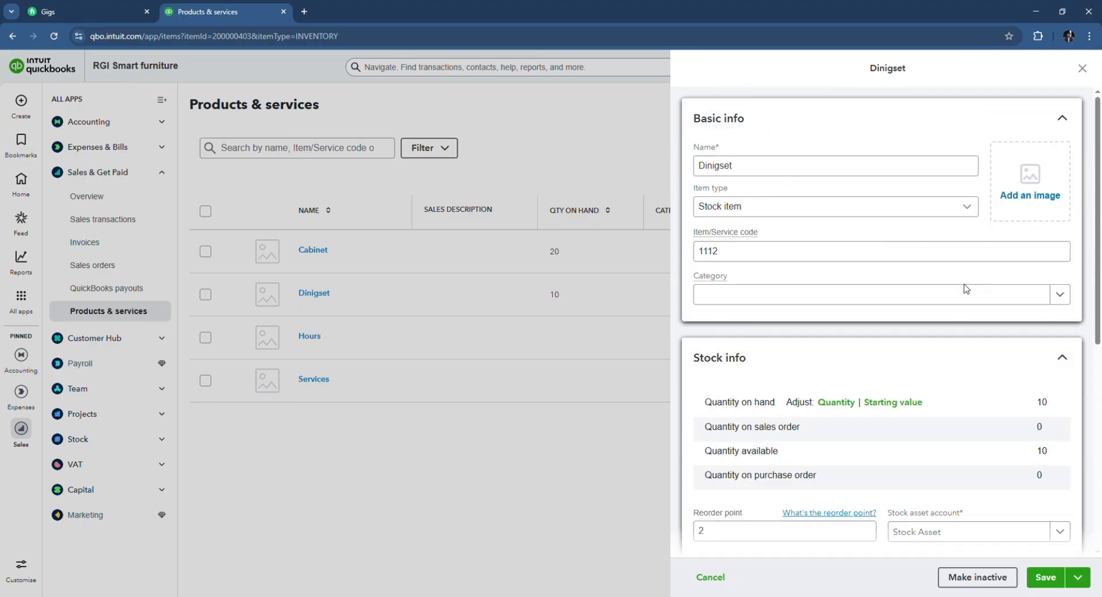
left_click(597, 162)
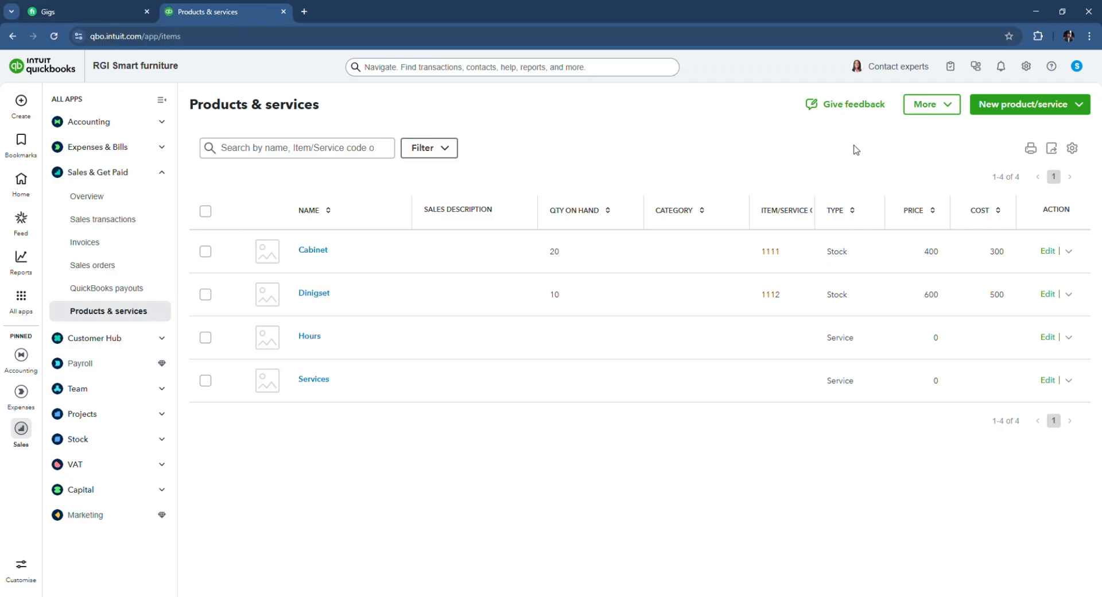
- Start a new service item named Repairing with the item/service code 2001
left_click(1027, 115)
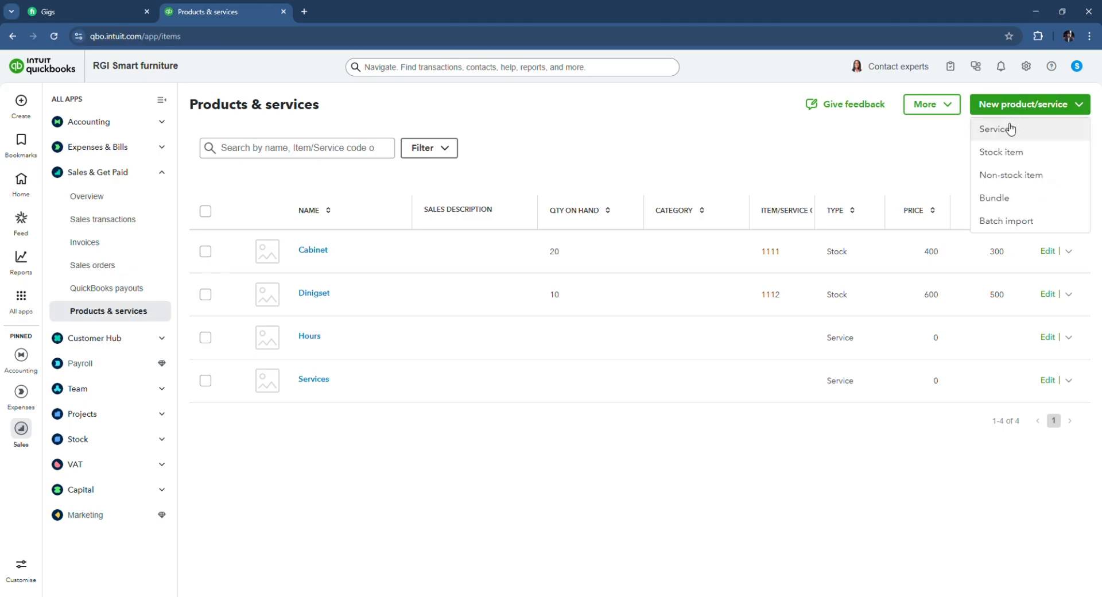
left_click(1006, 130)
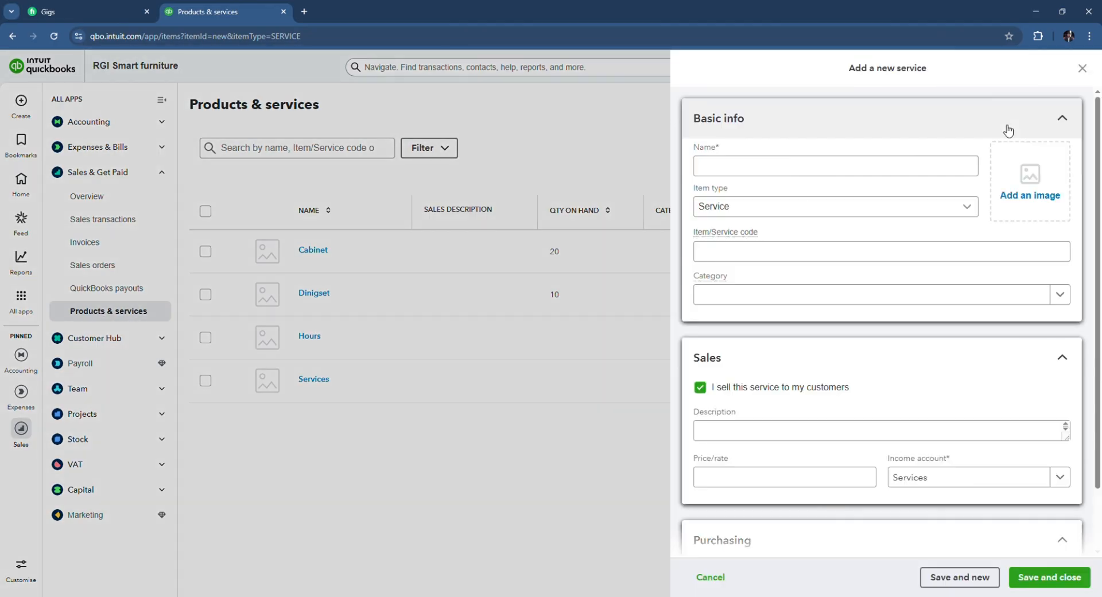
left_click(792, 166)
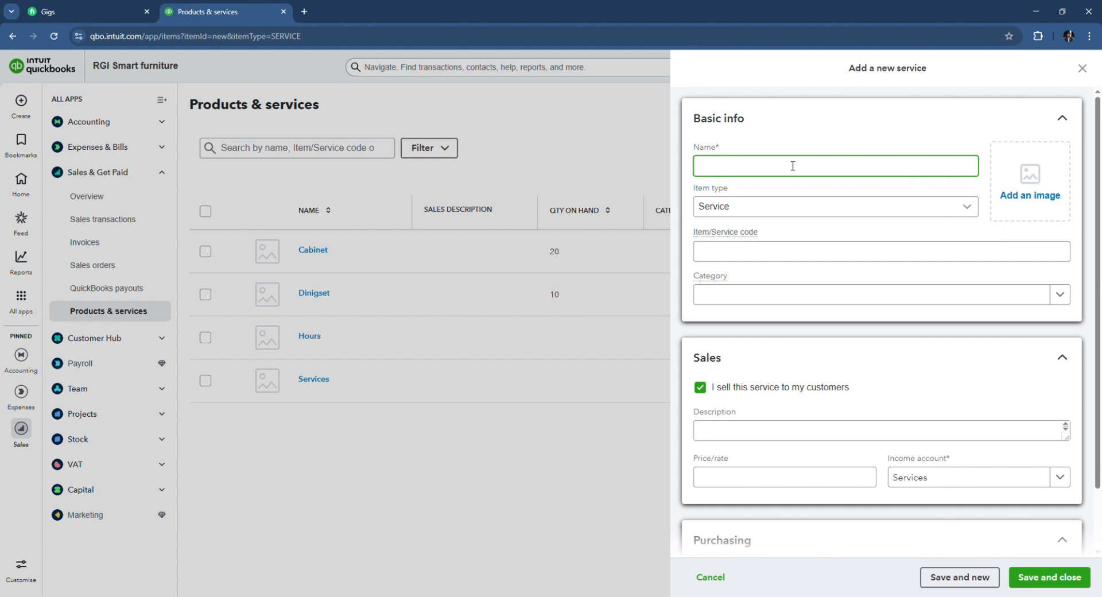
type("Repairing")
left_click(768, 260)
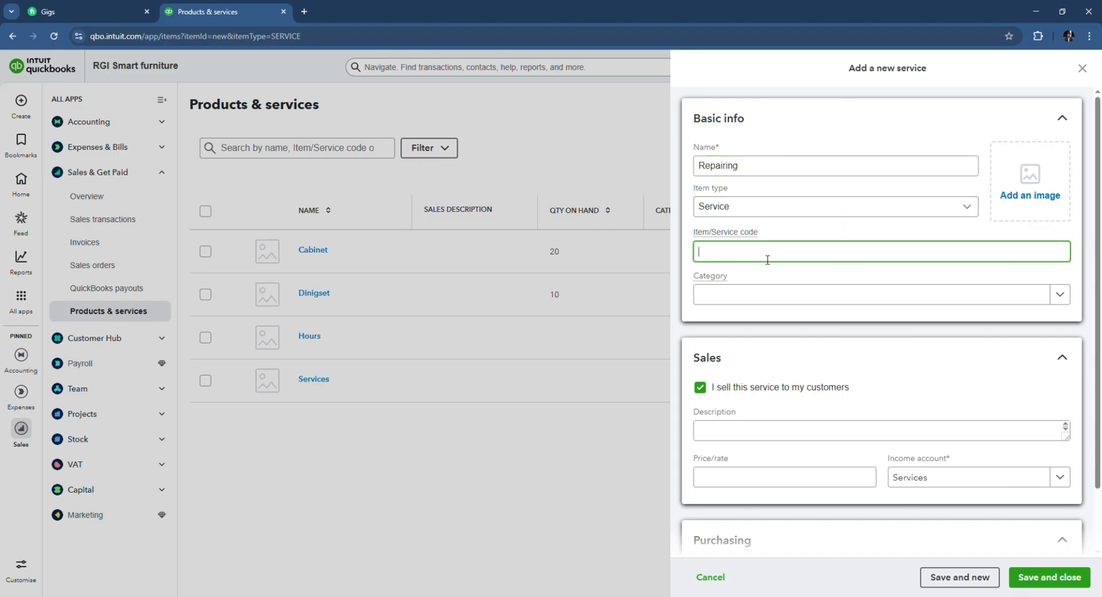
type("2001")
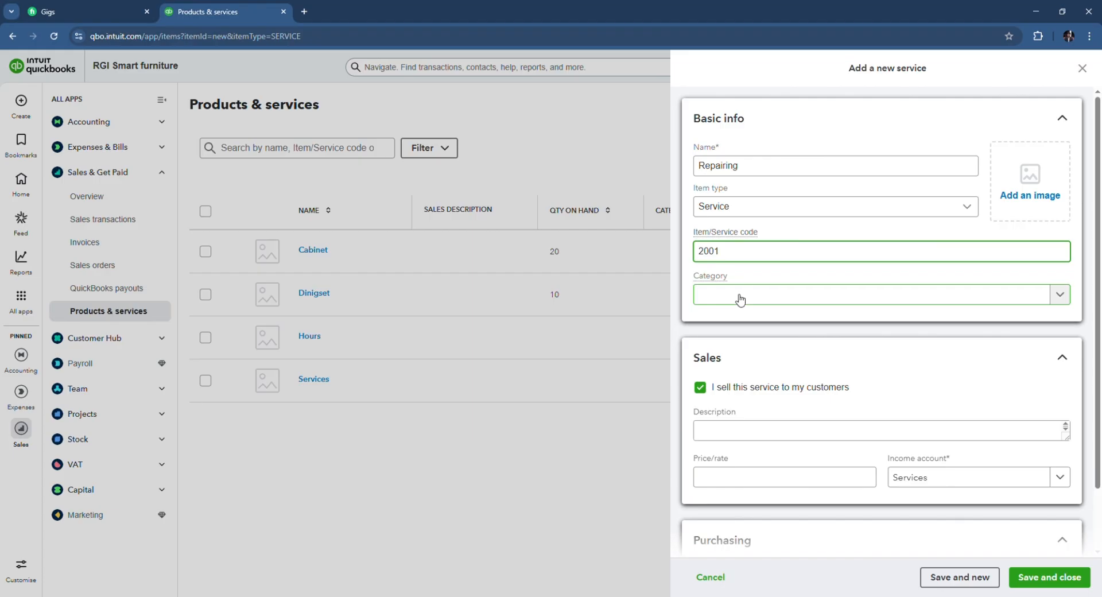
- Set the Repairing service's sales price/rate to 100, then save the service and close its form
scroll(737, 298, "down", 1)
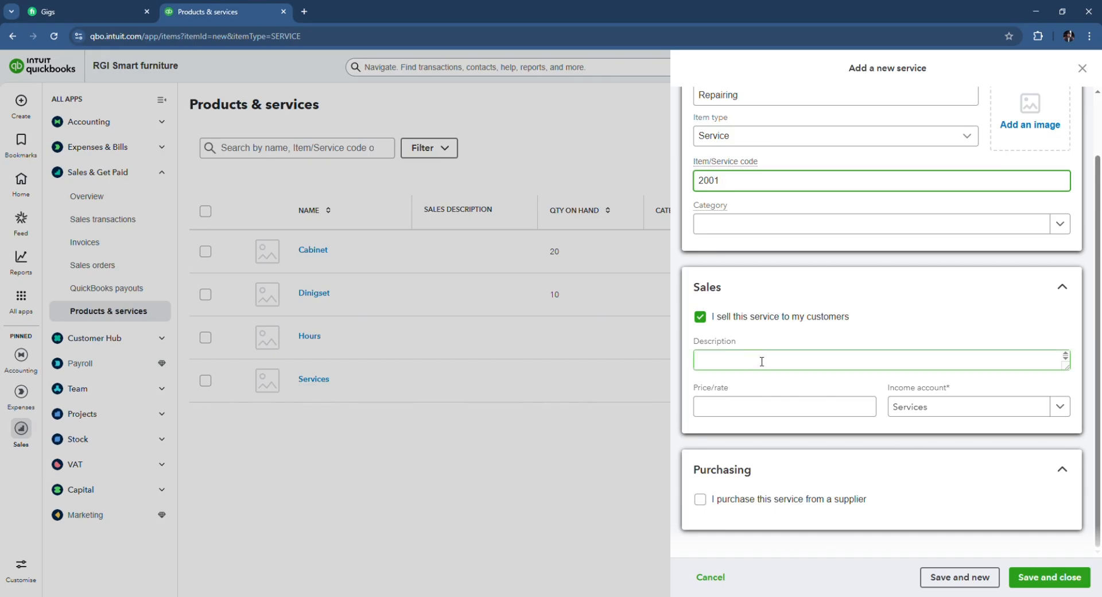
left_click(734, 408)
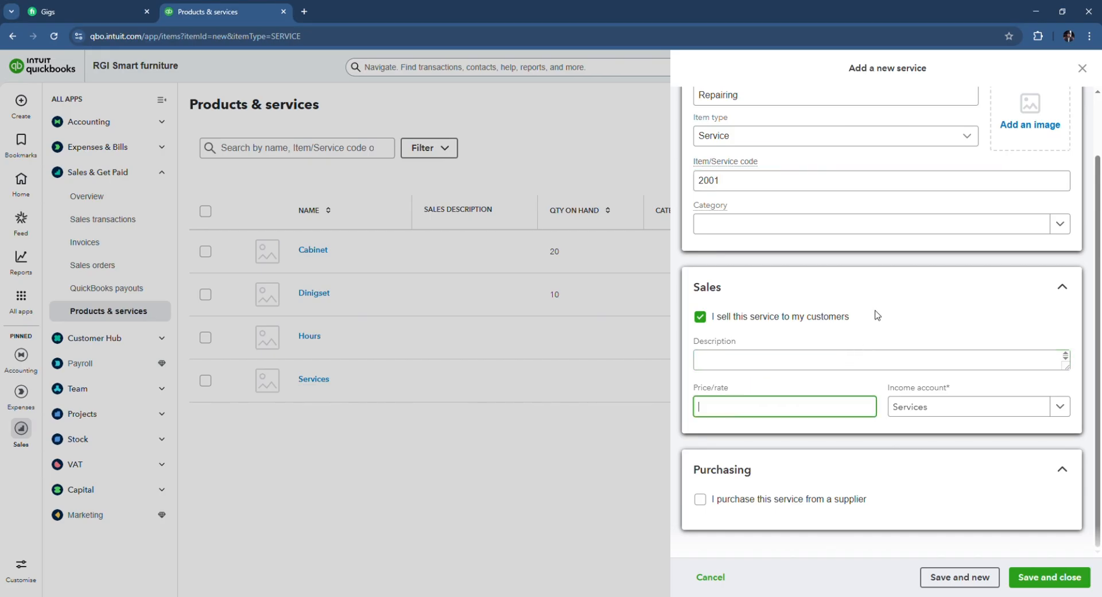
type("100")
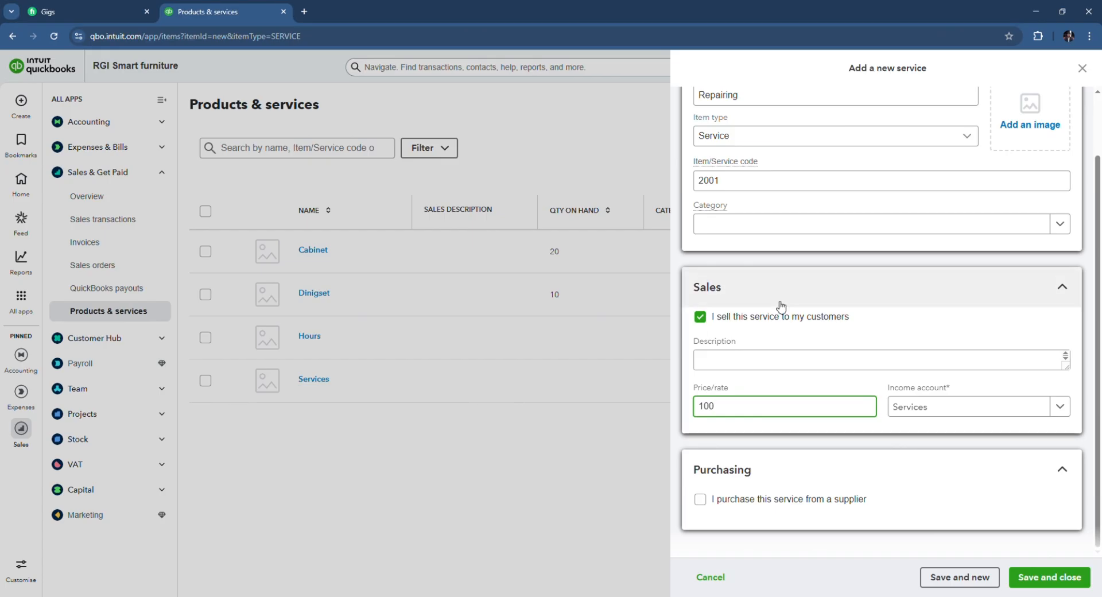
left_click(1054, 584)
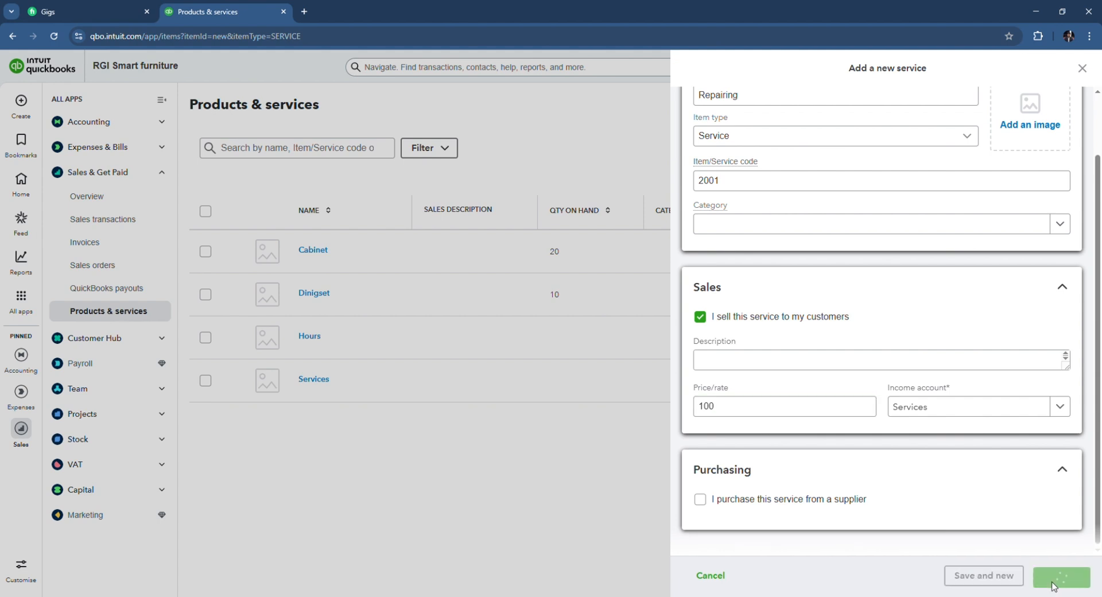